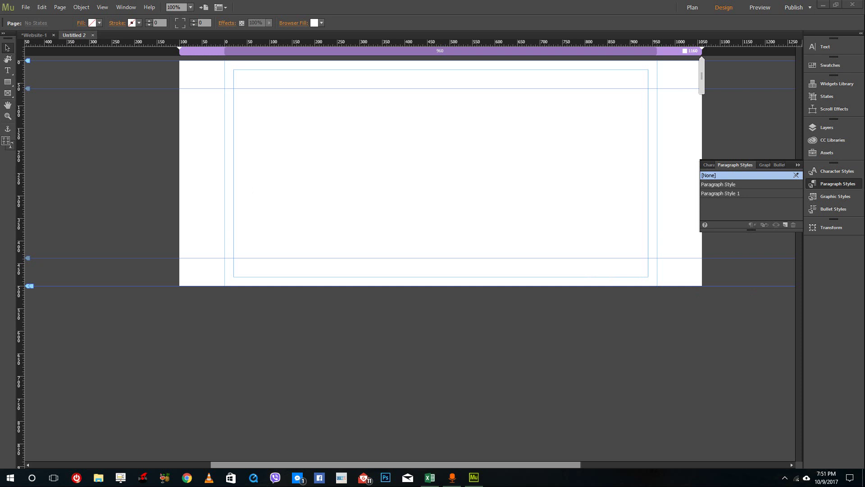
# - Look through the File menu, then close it without choosing a command
pyautogui.click(27, 8)
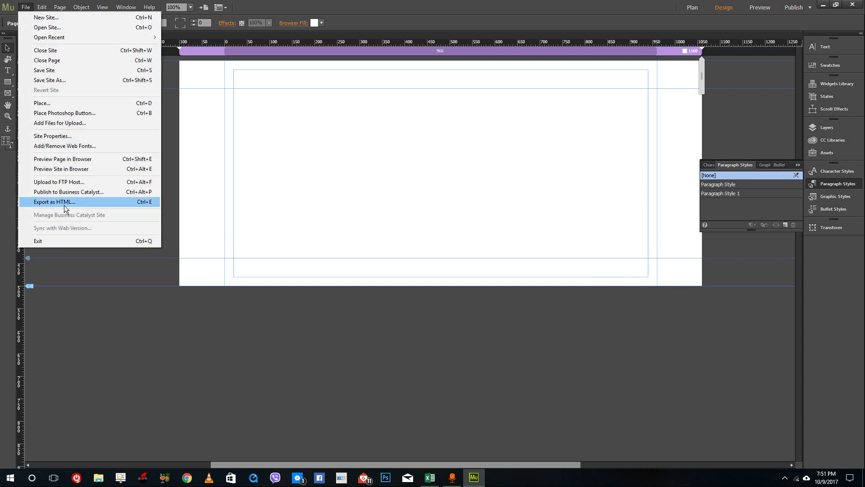
pyautogui.click(27, 8)
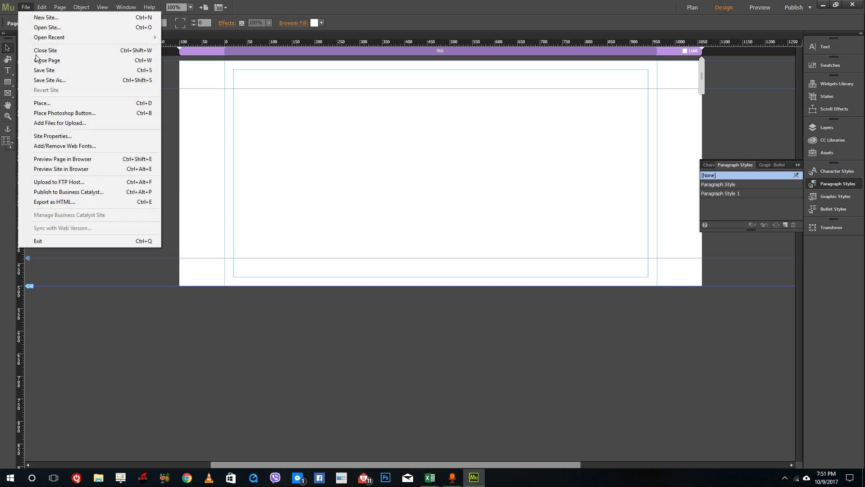
# - Place the river-boats photo IMG_0156 on the page
pyautogui.click(55, 103)
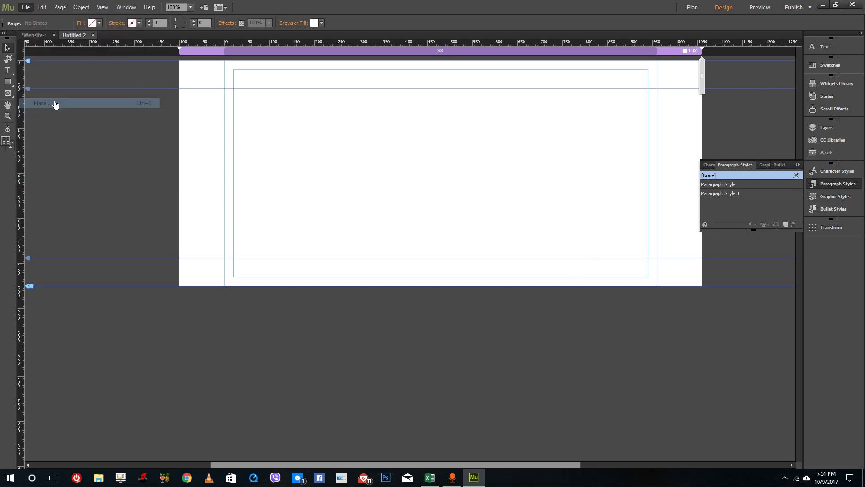
pyautogui.doubleClick(158, 62)
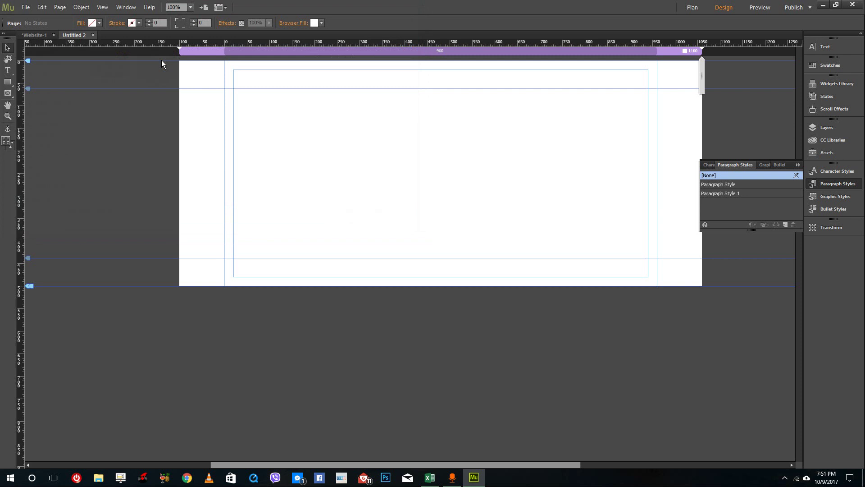
pyautogui.click(380, 170)
# - Shrink and centre the photo, then stretch it into a wide strip about 720 × 223
pyautogui.moveTo(441, 267); pyautogui.dragTo(173, 126)
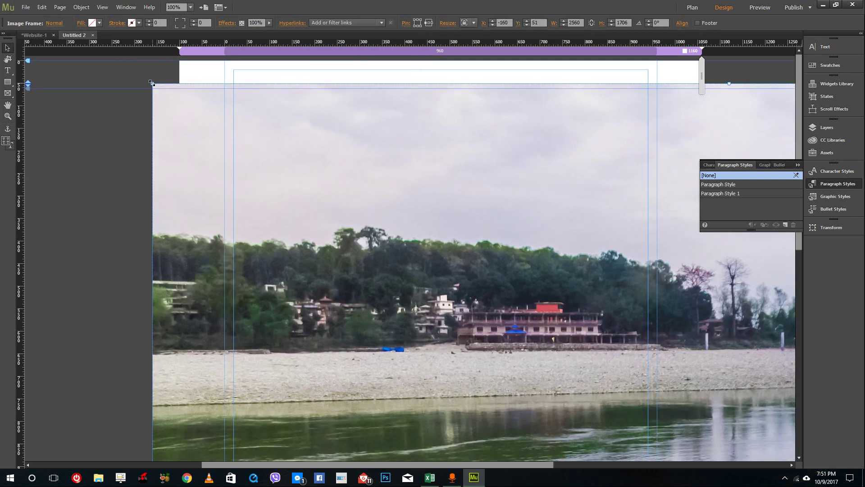
pyautogui.moveTo(151, 82); pyautogui.dragTo(444, 278)
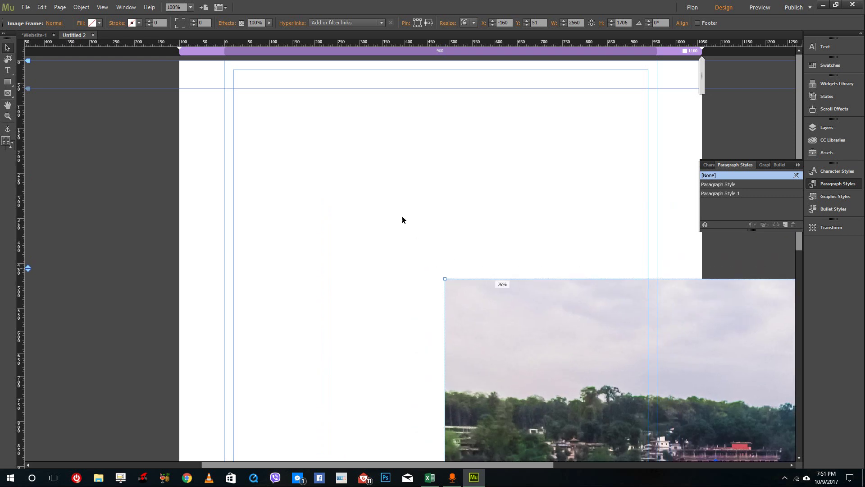
pyautogui.moveTo(509, 339); pyautogui.dragTo(192, 131)
pyautogui.moveTo(138, 84); pyautogui.dragTo(560, 363)
pyautogui.moveTo(630, 408); pyautogui.dragTo(149, 152)
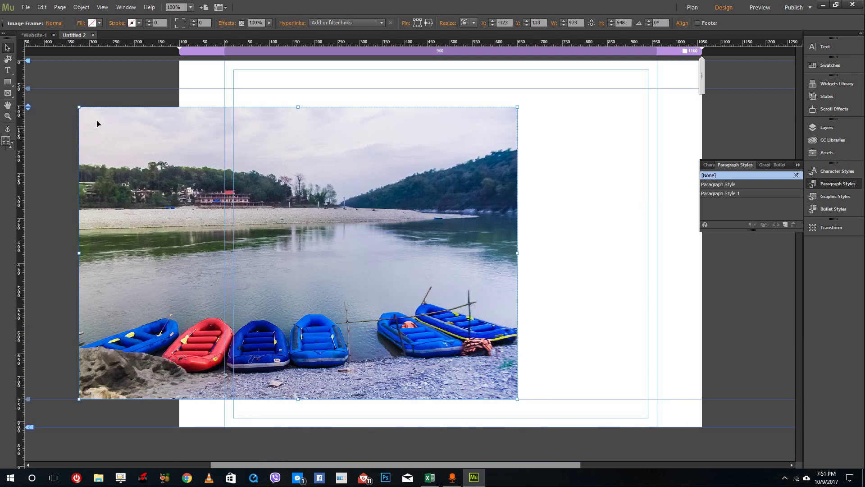
pyautogui.moveTo(79, 107); pyautogui.dragTo(300, 253)
pyautogui.moveTo(379, 306); pyautogui.dragTo(374, 213)
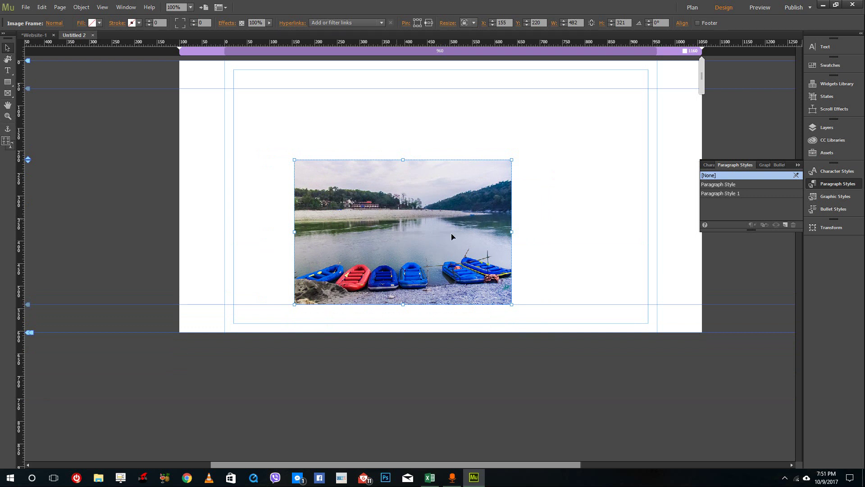
pyautogui.moveTo(513, 231); pyautogui.dragTo(524, 267)
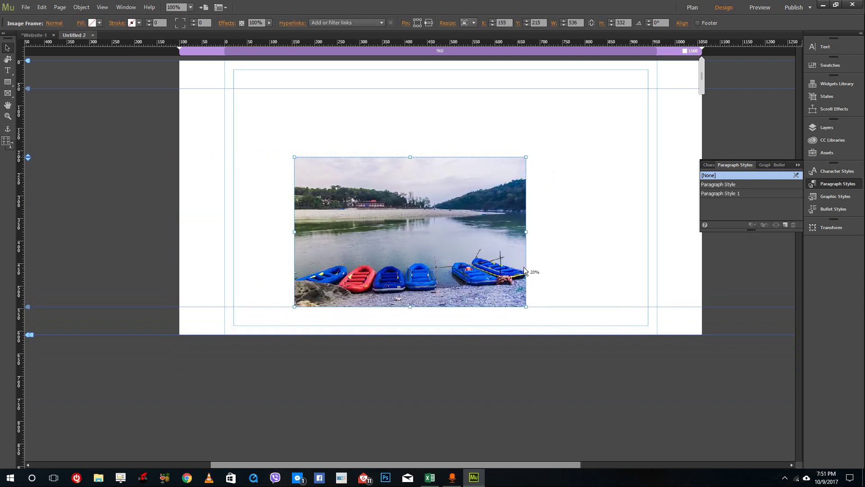
pyautogui.moveTo(524, 157); pyautogui.dragTo(620, 130)
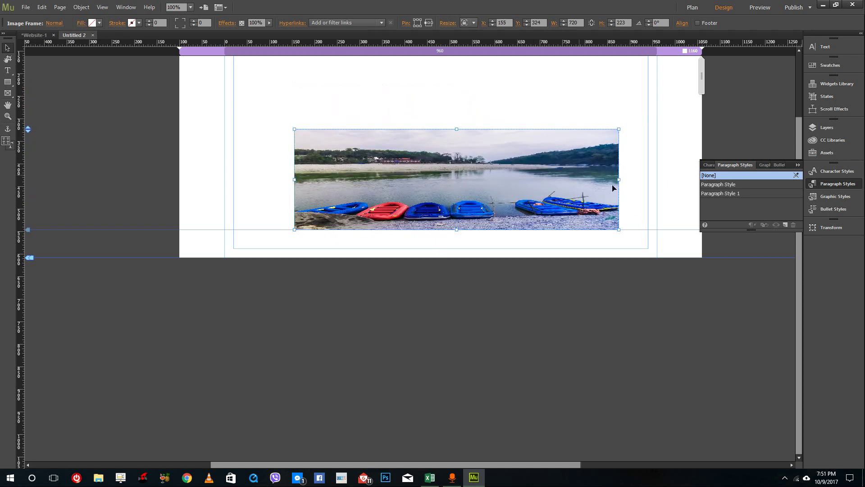
# - Drag the boat-photo strip down near the page bottom, to about X 146, Y 733
pyautogui.rightClick(587, 182)
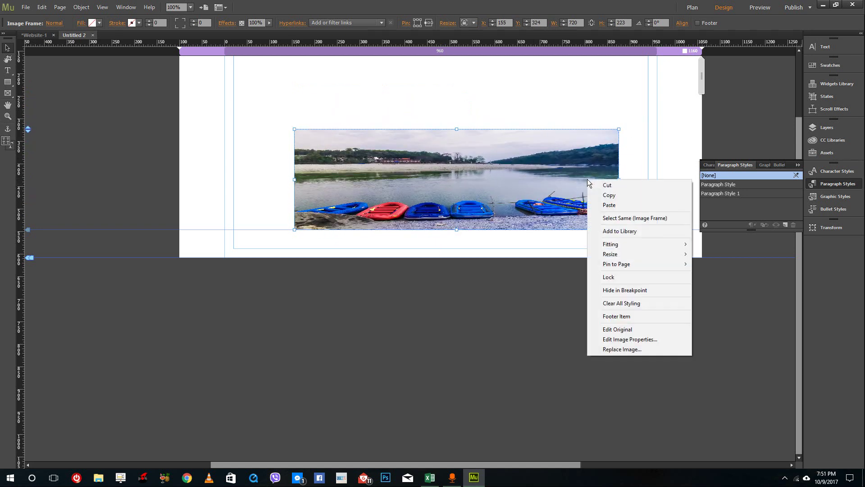
pyautogui.click(555, 179)
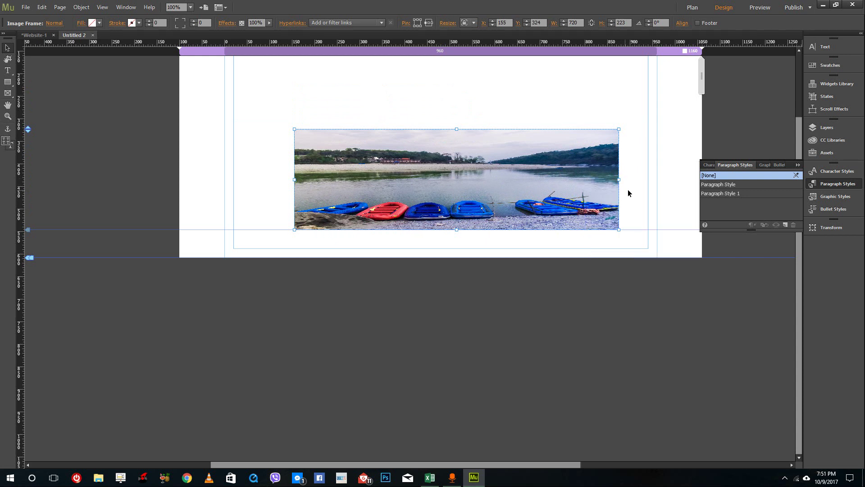
pyautogui.click(9, 93)
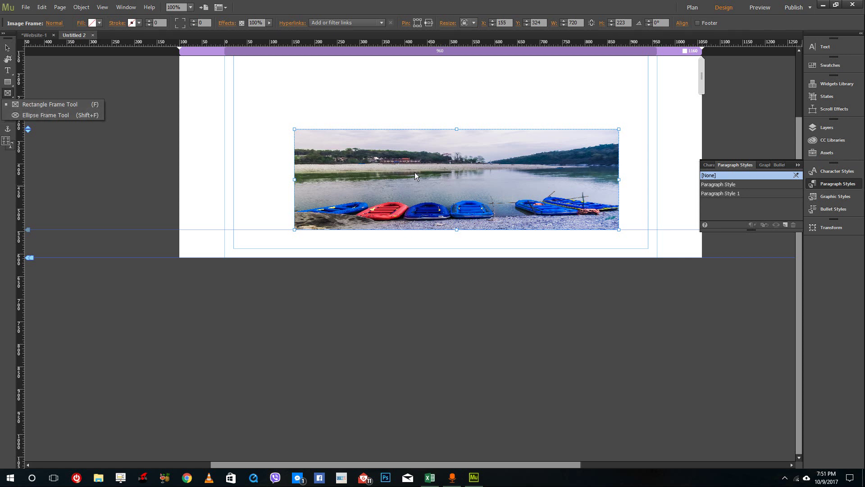
pyautogui.click(45, 104)
pyautogui.click(14, 50)
pyautogui.moveTo(315, 180); pyautogui.dragTo(311, 365)
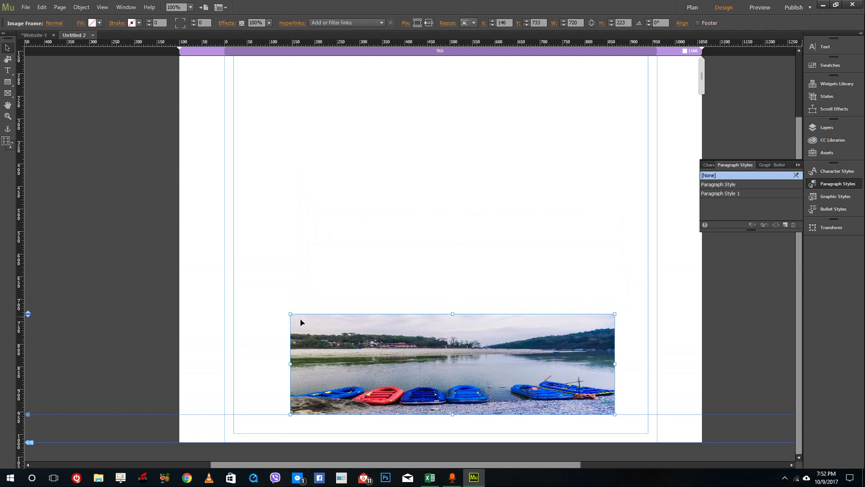
pyautogui.rightClick(311, 325)
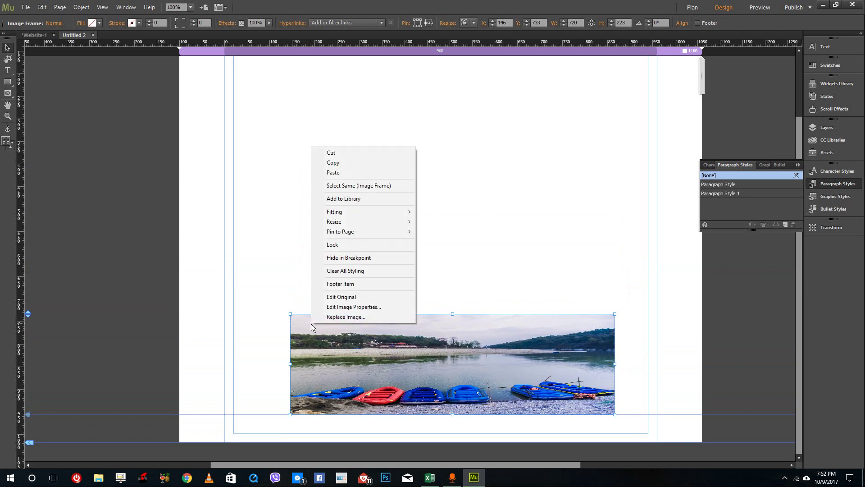
pyautogui.click(342, 346)
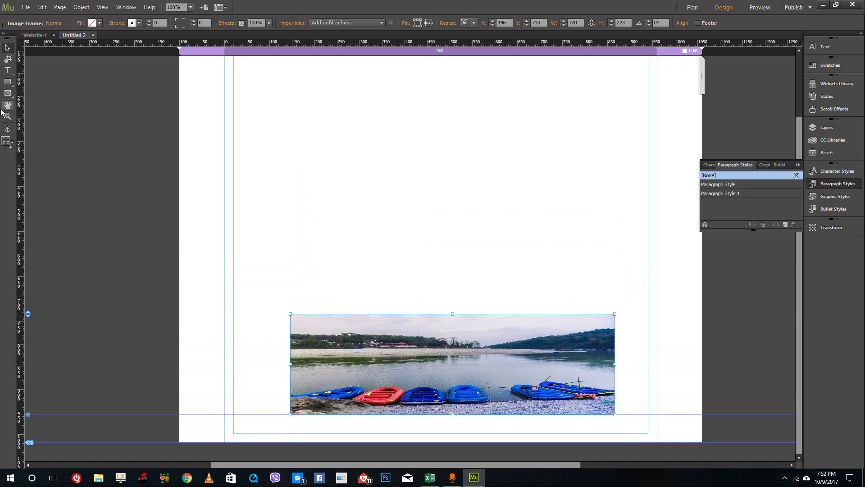
# - Draw a new rectangle frame above the boat photo
pyautogui.click(8, 93)
pyautogui.moveTo(271, 91); pyautogui.dragTo(503, 217)
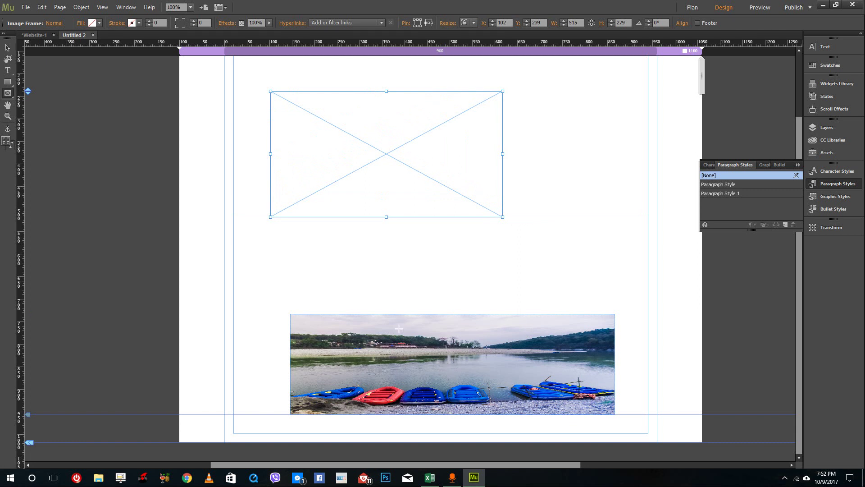
pyautogui.click(7, 47)
pyautogui.rightClick(375, 125)
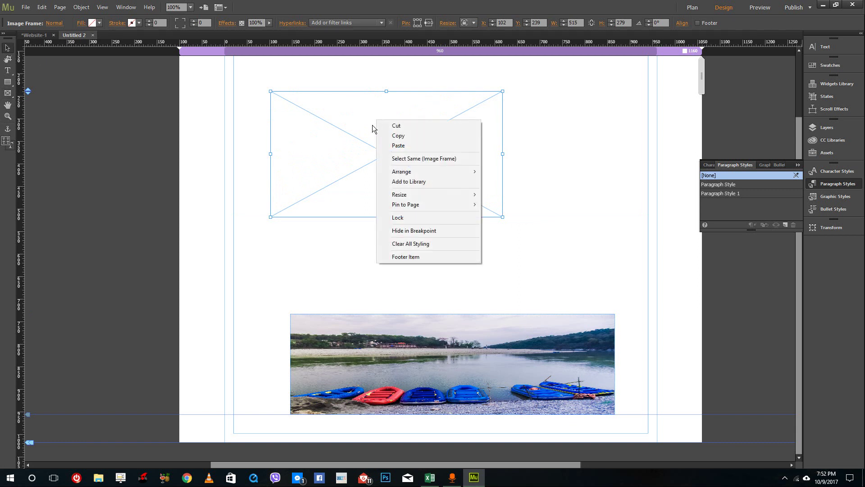
pyautogui.click(359, 136)
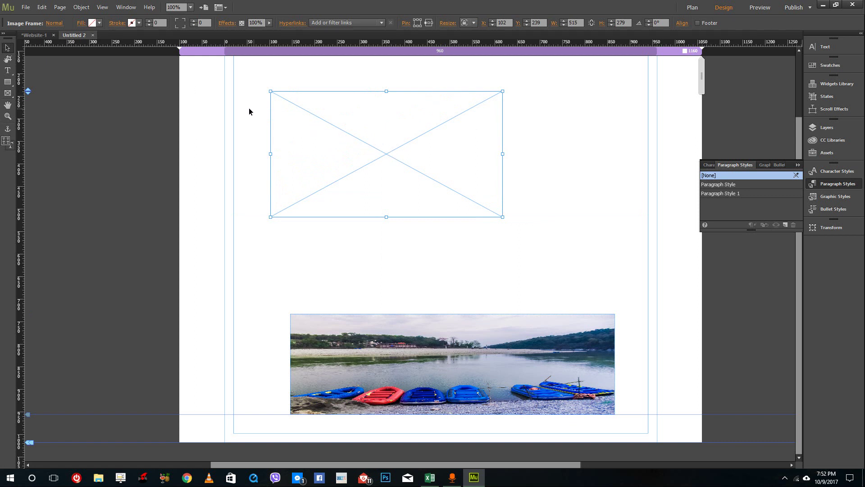
# - Fill the new frame with IMG_0156.jpg and enlarge it to about 627 × 387
pyautogui.click(84, 23)
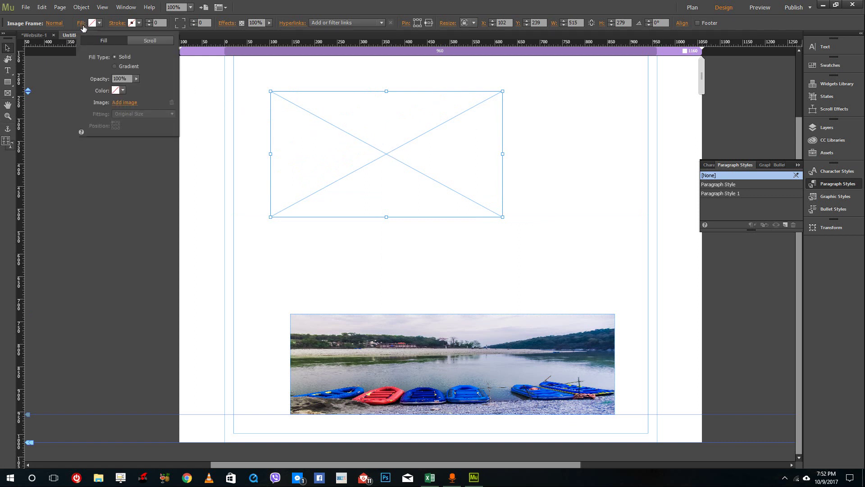
pyautogui.click(125, 103)
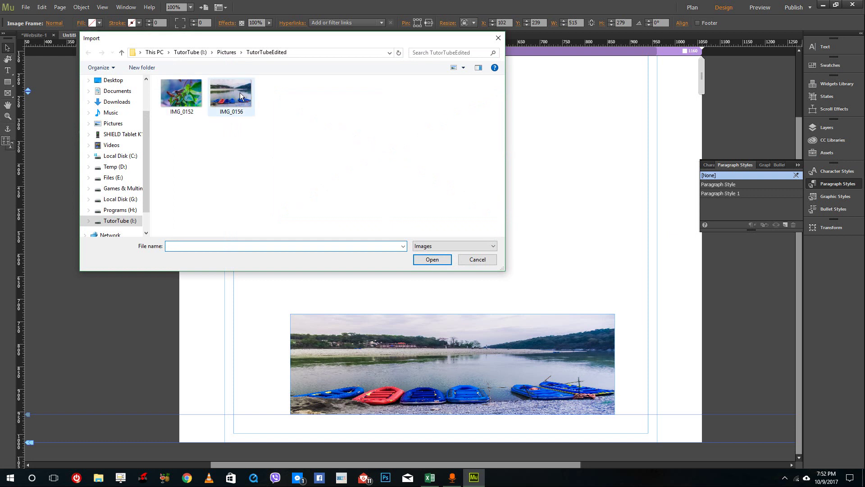
pyautogui.doubleClick(254, 105)
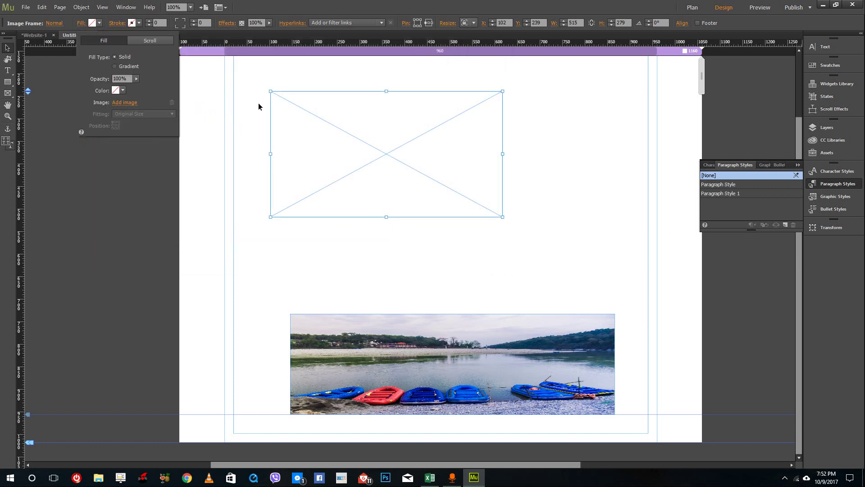
pyautogui.click(449, 249)
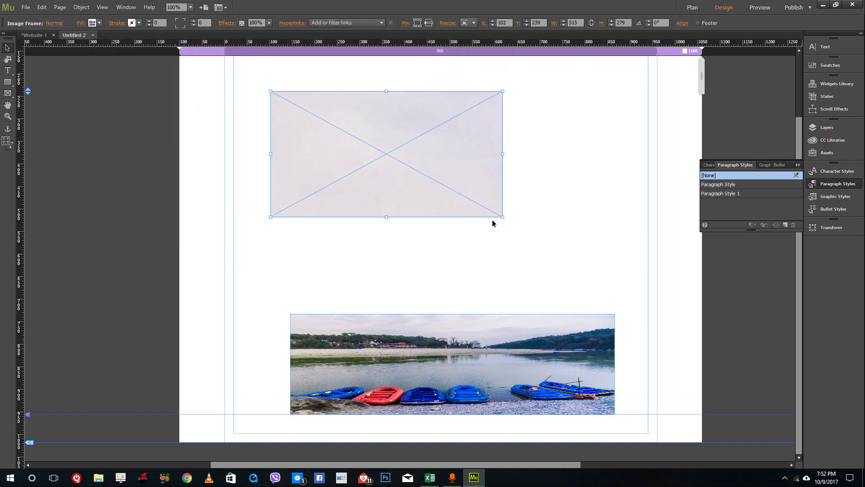
pyautogui.moveTo(506, 218); pyautogui.dragTo(554, 267)
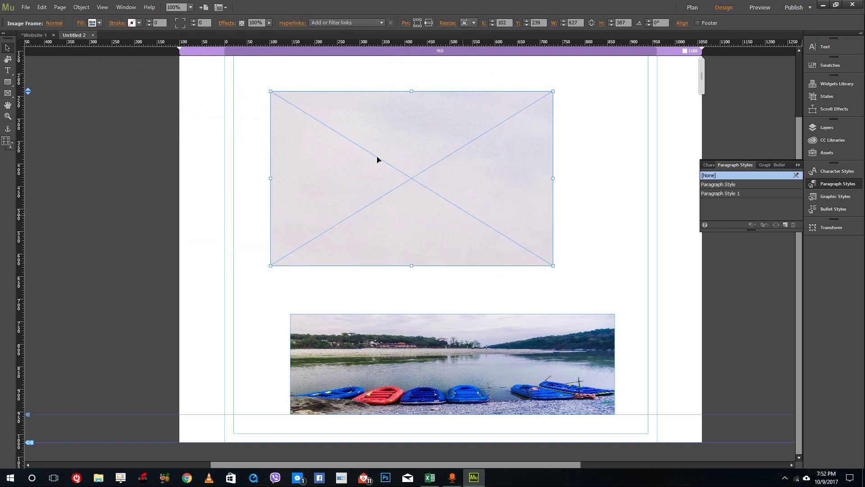
# - Look through the frame's fill settings and colour choices without changing anything
pyautogui.click(99, 23)
pyautogui.click(88, 31)
pyautogui.click(82, 24)
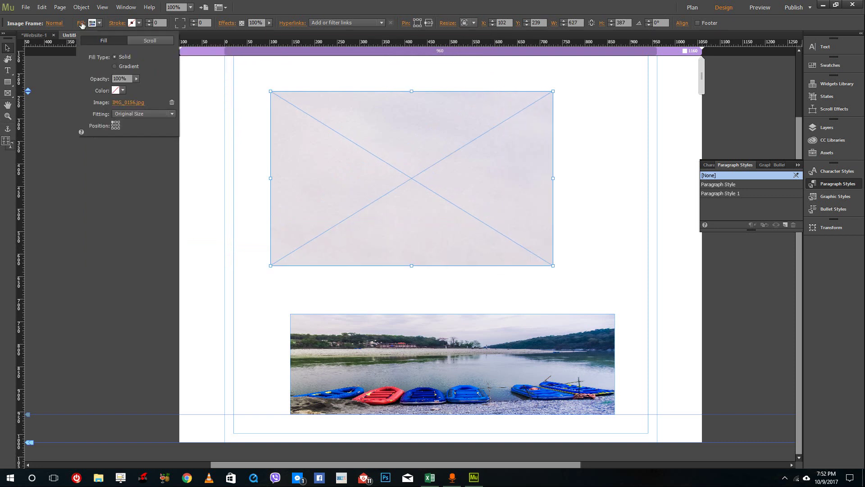
pyautogui.click(122, 92)
pyautogui.click(418, 147)
# - Try each Fitting option (fill, fit, original size, tile), returning to Scale to Fill
pyautogui.click(135, 113)
pyautogui.click(146, 123)
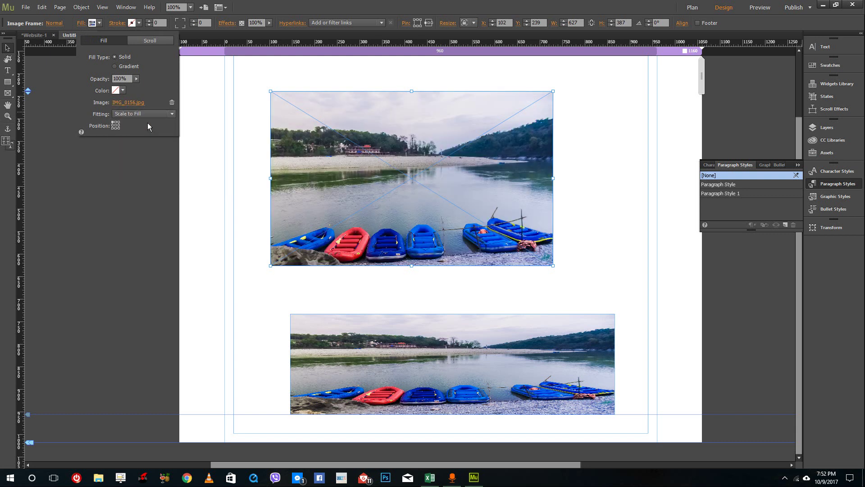
pyautogui.click(143, 115)
pyautogui.click(141, 134)
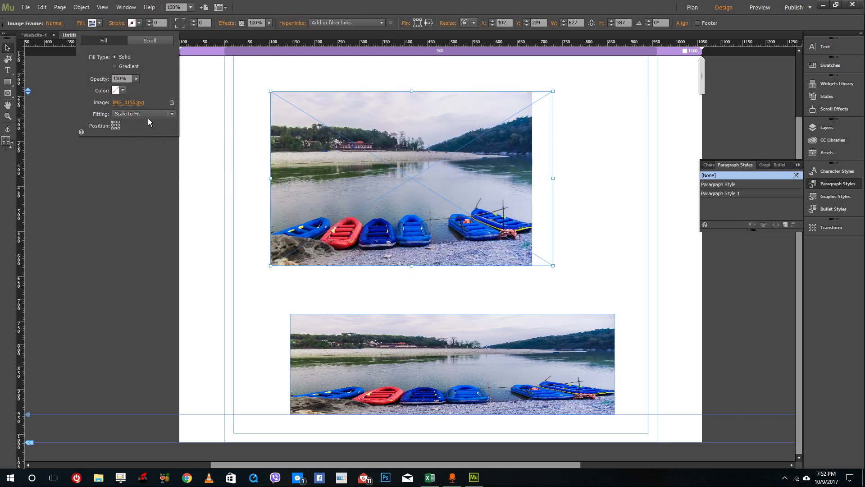
pyautogui.click(157, 114)
pyautogui.click(149, 143)
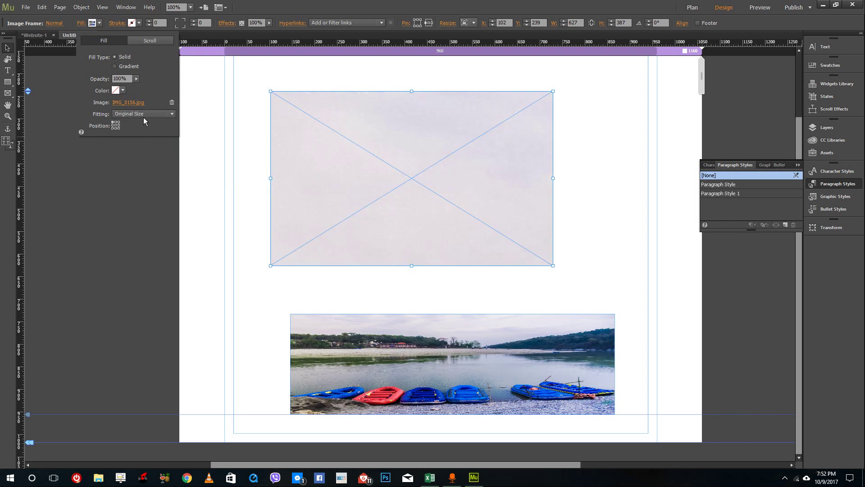
pyautogui.click(142, 115)
pyautogui.click(141, 153)
pyautogui.click(143, 114)
pyautogui.click(136, 124)
pyautogui.click(435, 176)
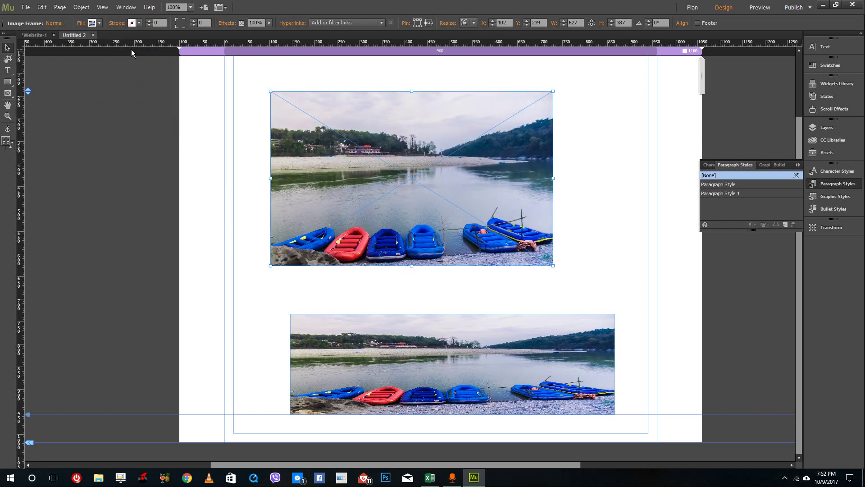
# - Set the fill's Fitting so the whole photo fits inside the frame
pyautogui.click(101, 24)
pyautogui.click(93, 25)
pyautogui.click(81, 25)
pyautogui.click(143, 114)
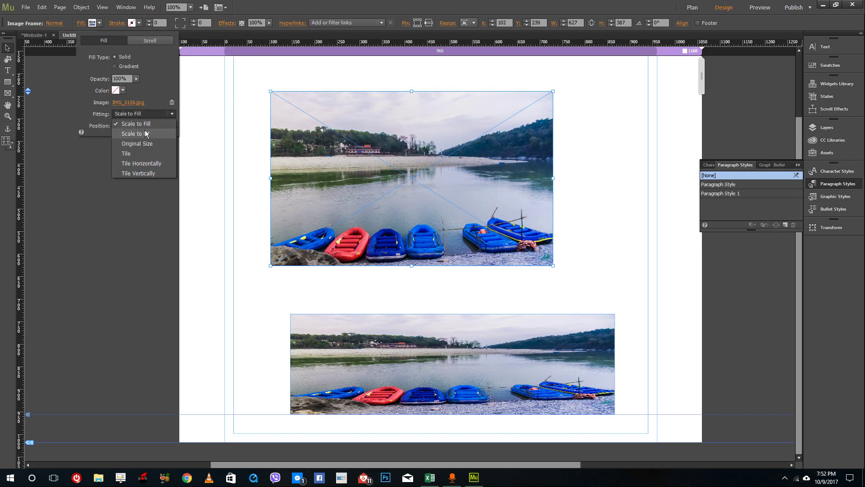
pyautogui.click(131, 130)
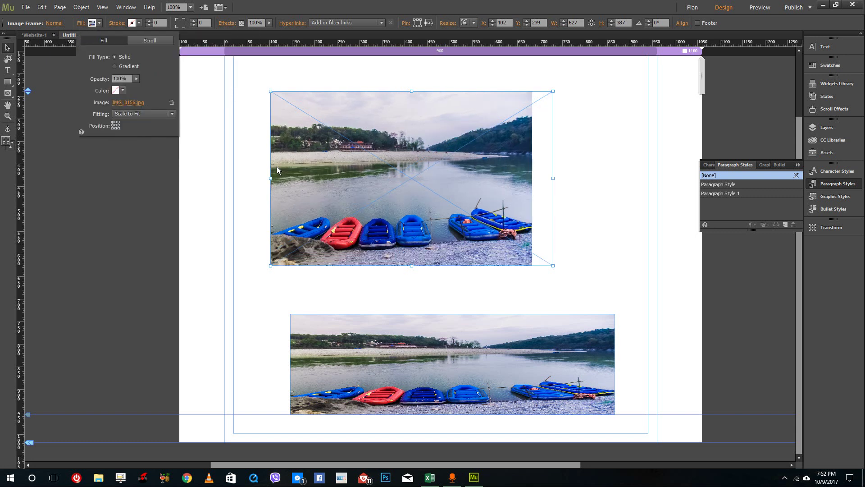
pyautogui.click(553, 266)
# - Resize the frame to about 572 × 407 and set Fitting to Scale to Fill
pyautogui.moveTo(553, 266); pyautogui.dragTo(528, 274)
pyautogui.click(91, 22)
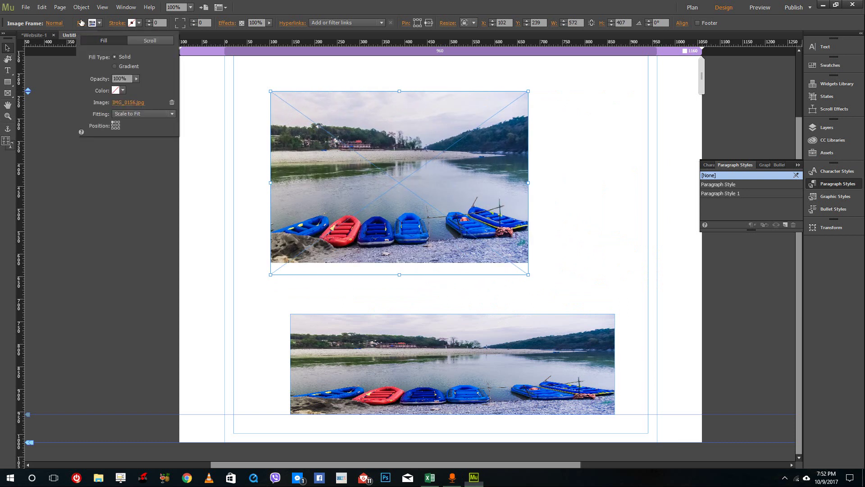
pyautogui.click(124, 115)
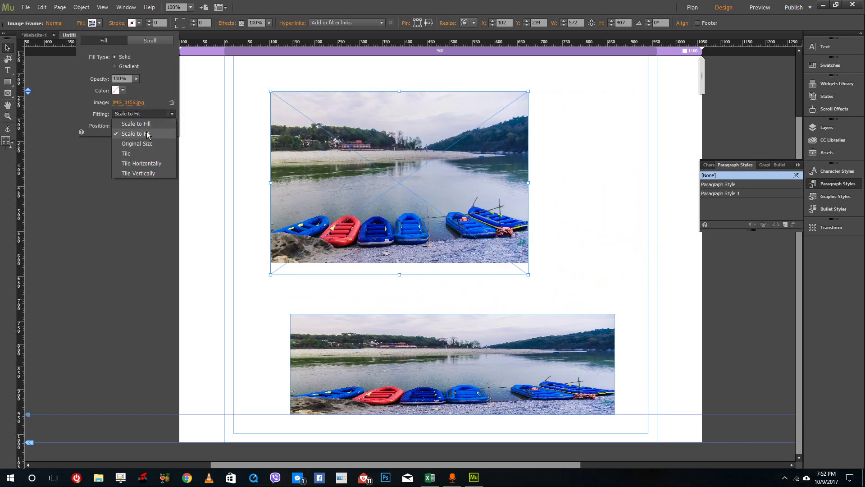
pyautogui.click(136, 123)
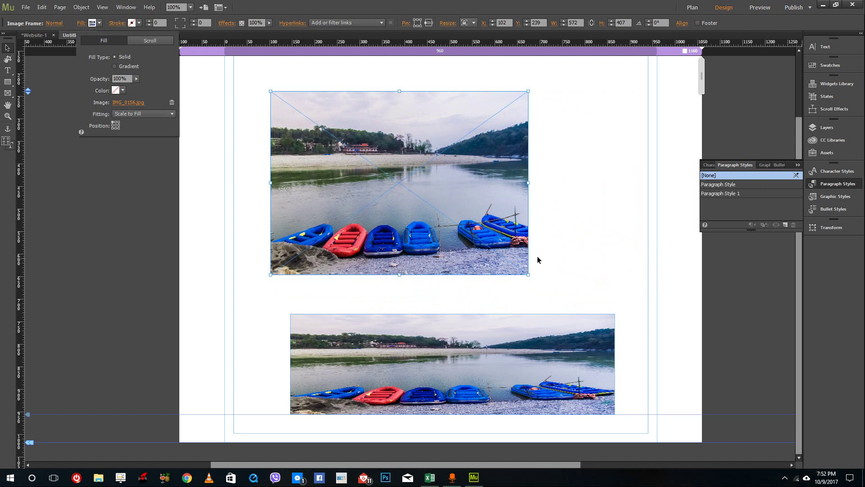
pyautogui.click(491, 276)
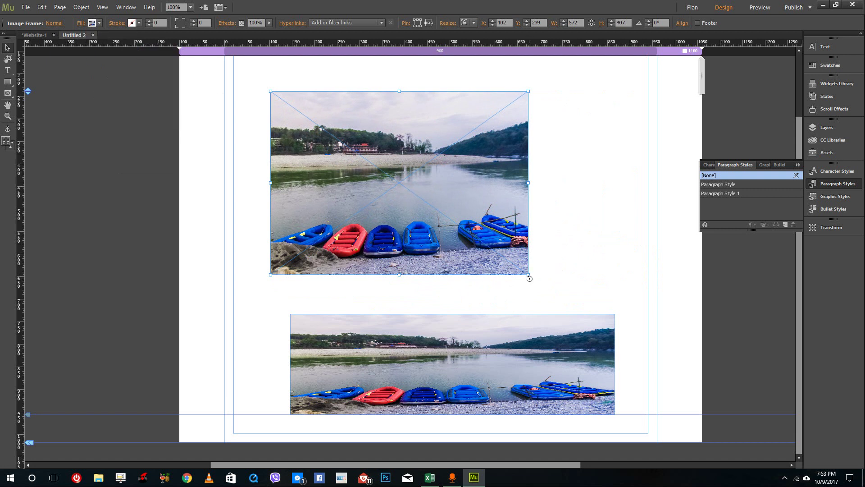
# - Drag the corner, left, bottom and right handles until the frame measures 385 × 381
pyautogui.moveTo(521, 274); pyautogui.dragTo(449, 277)
pyautogui.moveTo(271, 184)
pyautogui.mouseDown()
pyautogui.moveTo(337, 195)
pyautogui.moveTo(264, 193)
pyautogui.moveTo(341, 190)
pyautogui.moveTo(217, 194)
pyautogui.moveTo(289, 197)
pyautogui.moveTo(262, 196)
pyautogui.mouseUp()
pyautogui.moveTo(366, 279)
pyautogui.mouseDown()
pyautogui.moveTo(368, 250)
pyautogui.moveTo(368, 263)
pyautogui.mouseUp()
pyautogui.moveTo(449, 176); pyautogui.dragTo(458, 177)
pyautogui.click(100, 25)
pyautogui.click(82, 24)
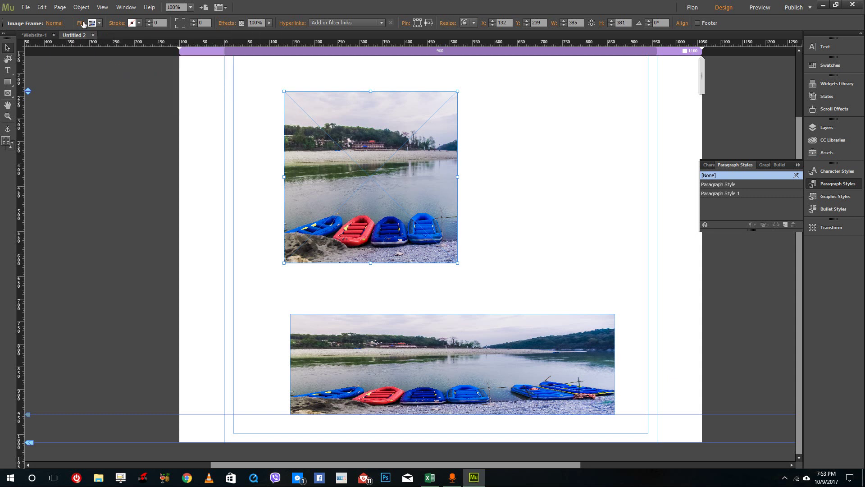
pyautogui.click(82, 24)
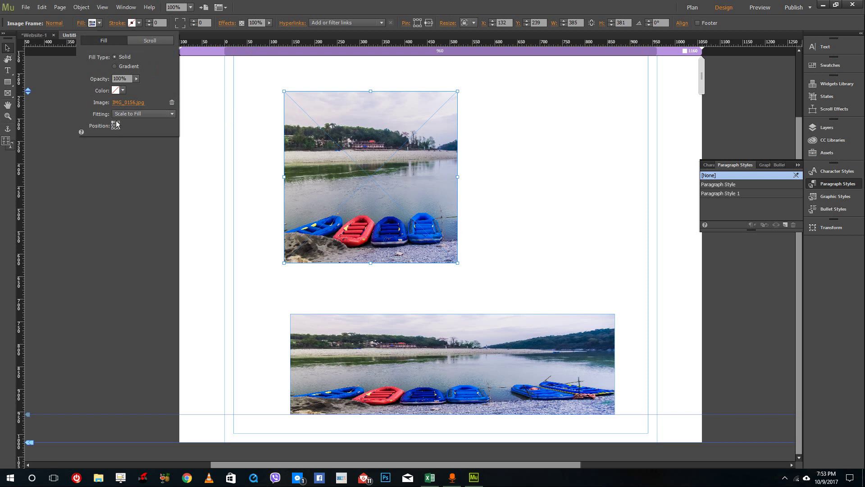
# - Try different Position grid cells, settling on showing the right part of the photo
pyautogui.click(116, 125)
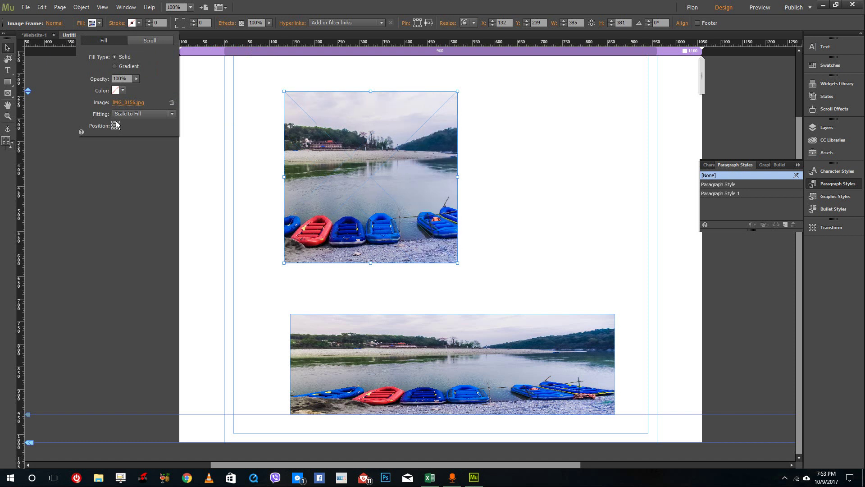
pyautogui.click(119, 126)
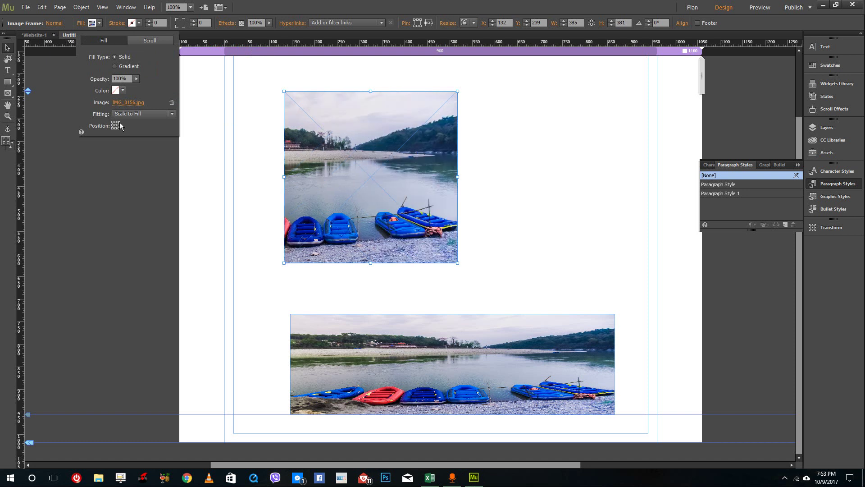
pyautogui.click(114, 128)
pyautogui.click(116, 129)
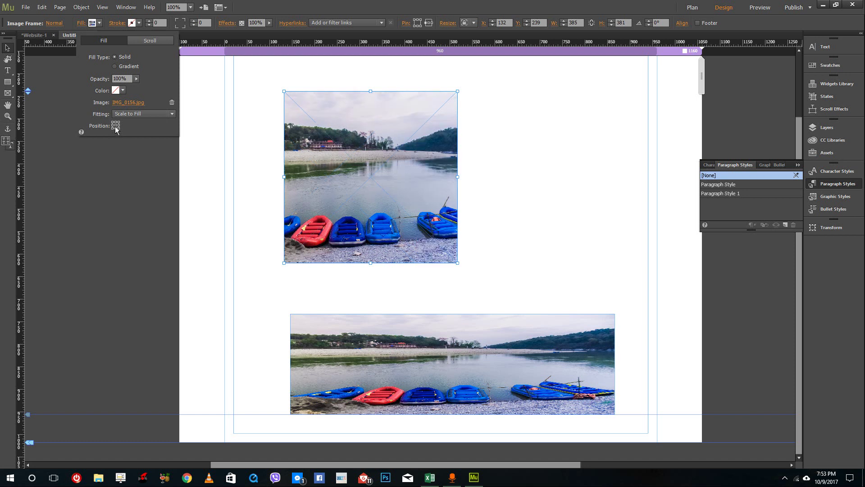
pyautogui.click(119, 125)
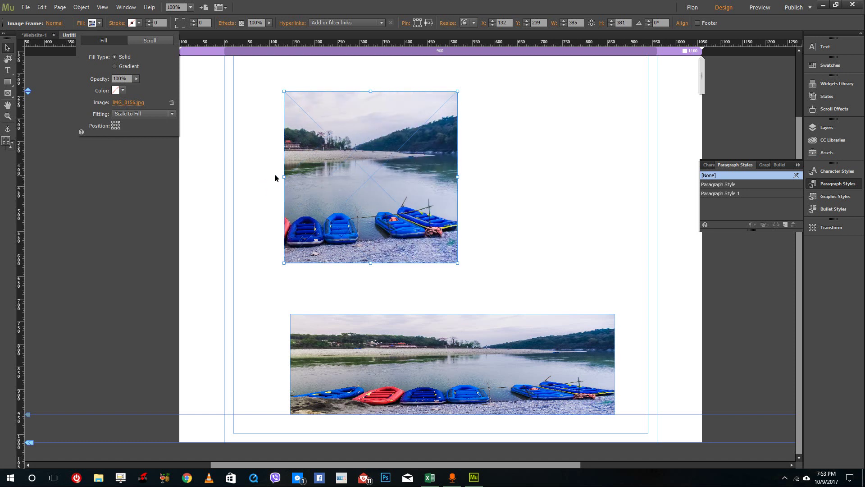
# - Nudge the left edge, shift the photo's position, and stretch the frame to about 388 × 340
pyautogui.moveTo(284, 176)
pyautogui.mouseDown()
pyautogui.moveTo(192, 177)
pyautogui.moveTo(336, 191)
pyautogui.moveTo(283, 191)
pyautogui.mouseUp()
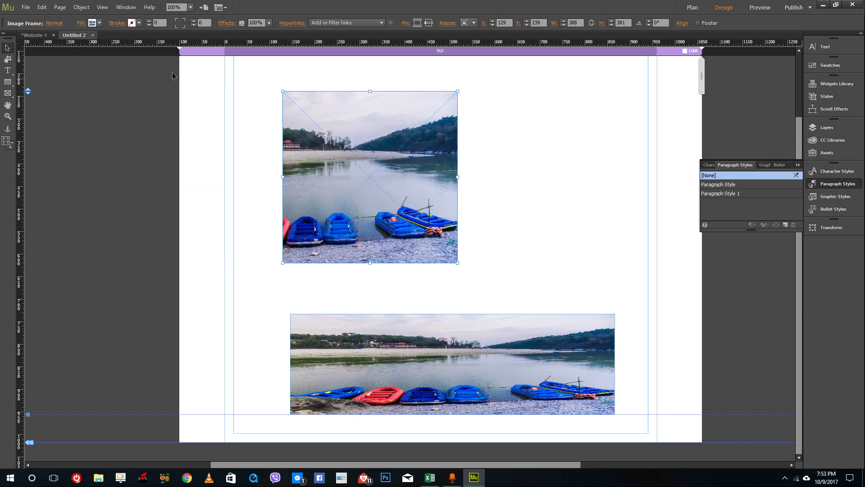
pyautogui.click(99, 23)
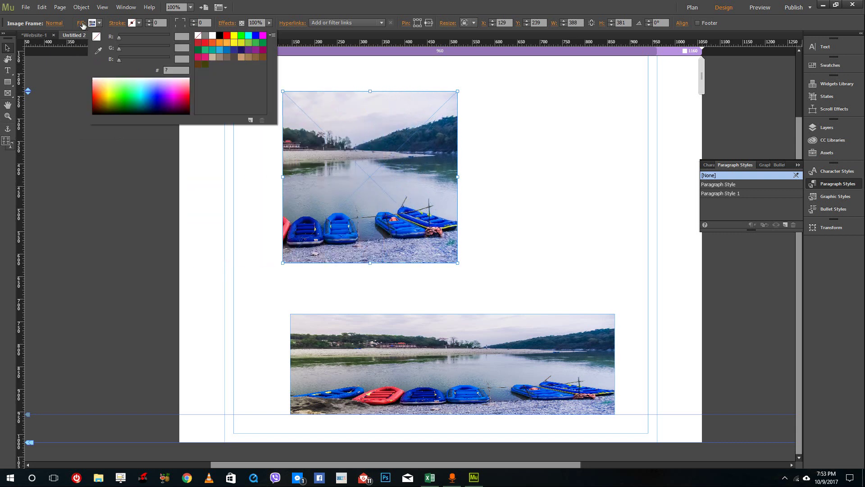
pyautogui.click(81, 23)
pyautogui.click(115, 128)
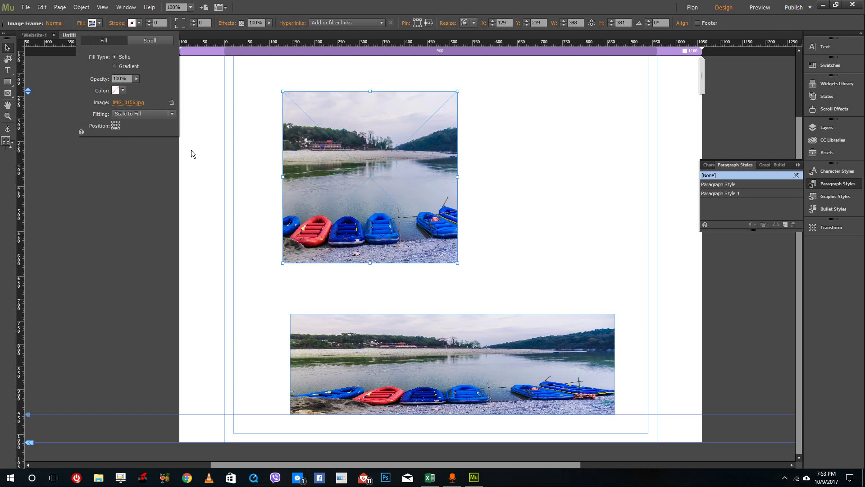
pyautogui.moveTo(370, 90); pyautogui.dragTo(363, 137)
pyautogui.click(83, 22)
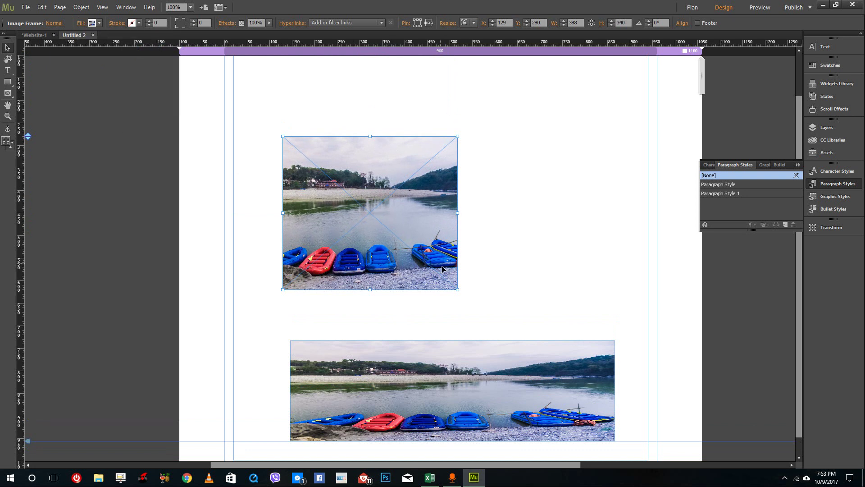
# - Reshape the frame to 713 × 161 and turn on rounded corners with radius 10
pyautogui.moveTo(457, 289); pyautogui.dragTo(603, 209)
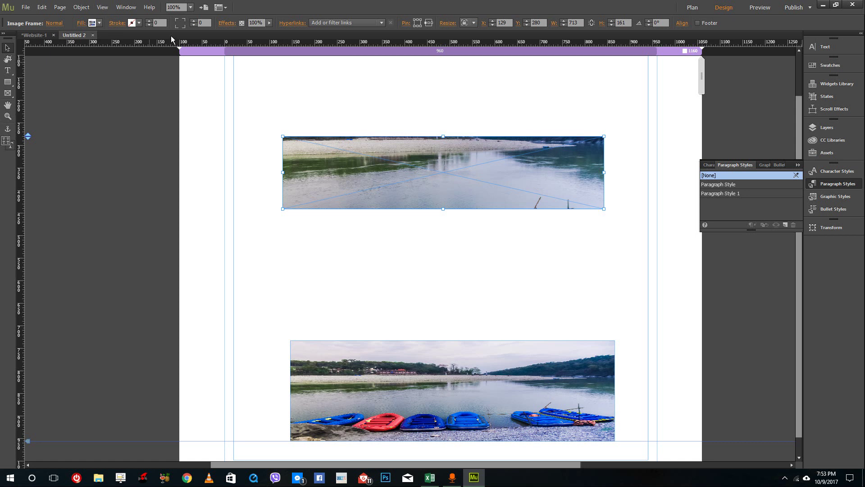
pyautogui.click(177, 22)
# - Remove the border, raise the corner radius to 87, and resize the frame to 495 × 399
pyautogui.click(150, 22)
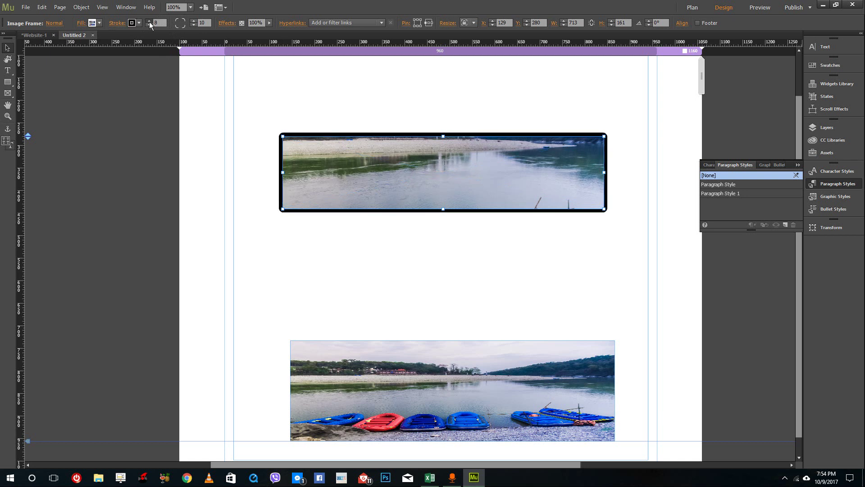
pyautogui.click(149, 26)
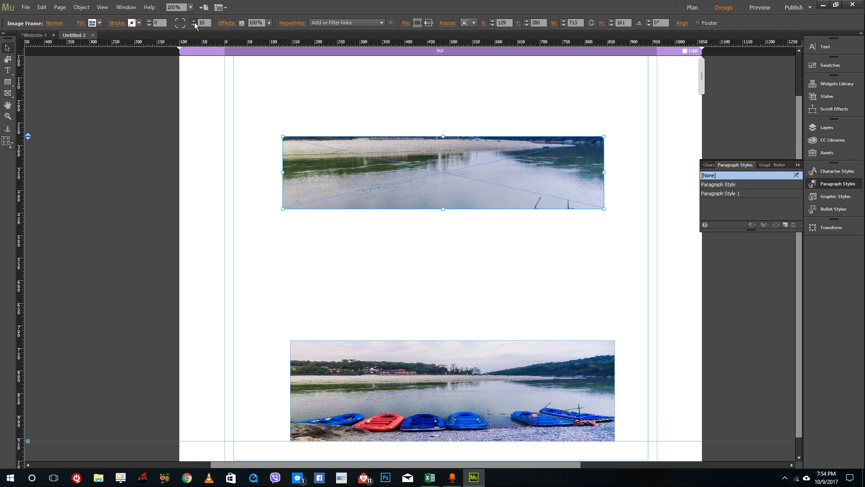
pyautogui.moveTo(193, 23); pyautogui.dragTo(194, 23)
pyautogui.click(193, 22)
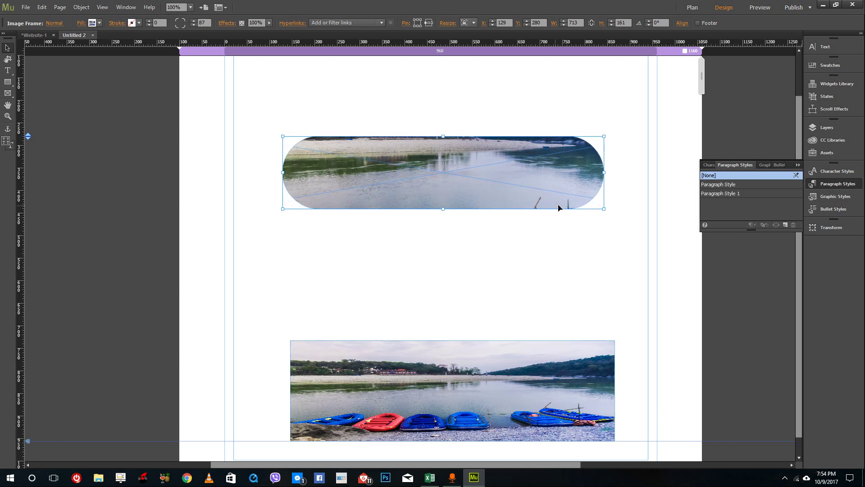
pyautogui.moveTo(604, 209); pyautogui.dragTo(506, 316)
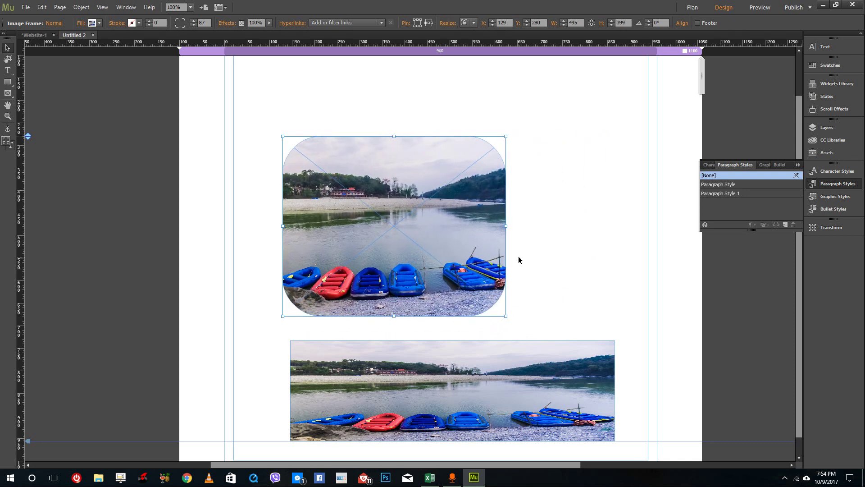